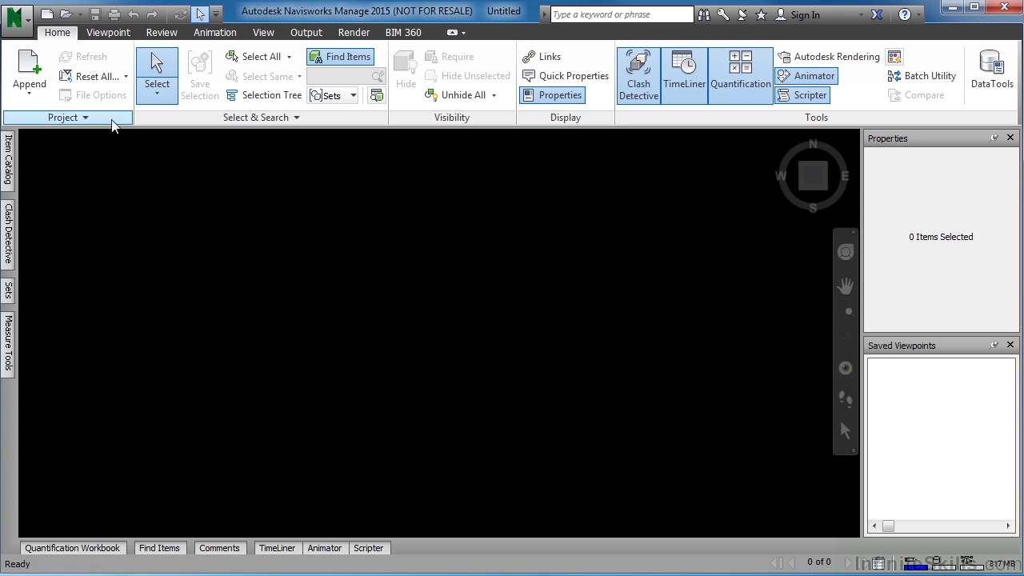
Open the Merge Our Copy.nwd model from the Chapter 1 folder.
{"action": "left_click", "coordinate": [67, 15]}
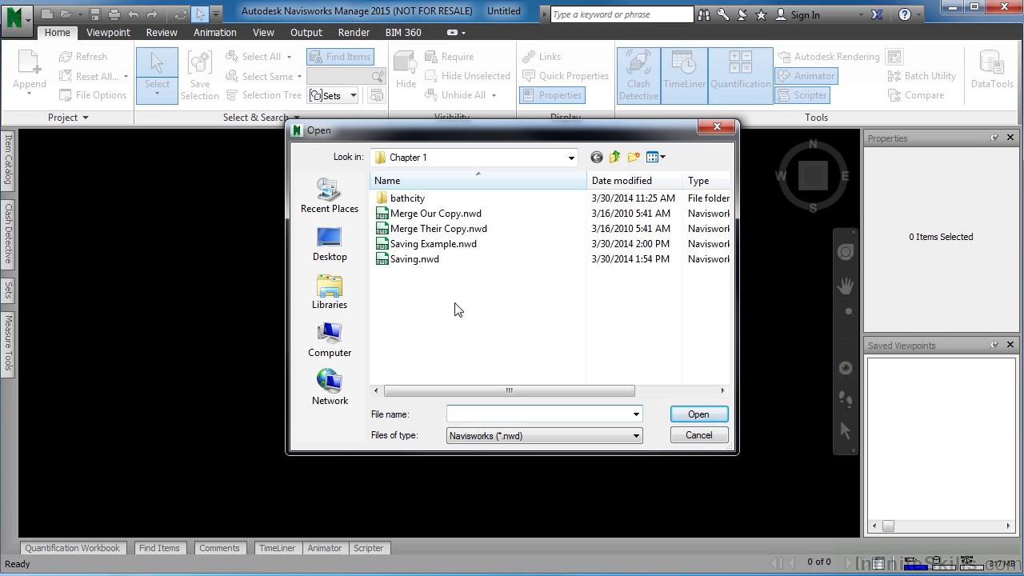
{"action": "left_click", "coordinate": [444, 213]}
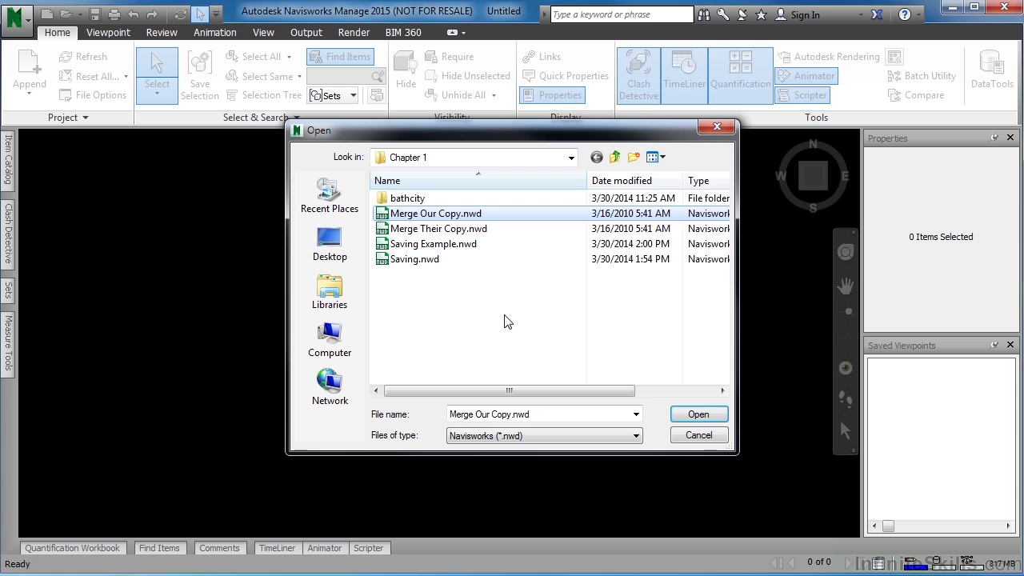
{"action": "left_click", "coordinate": [700, 415]}
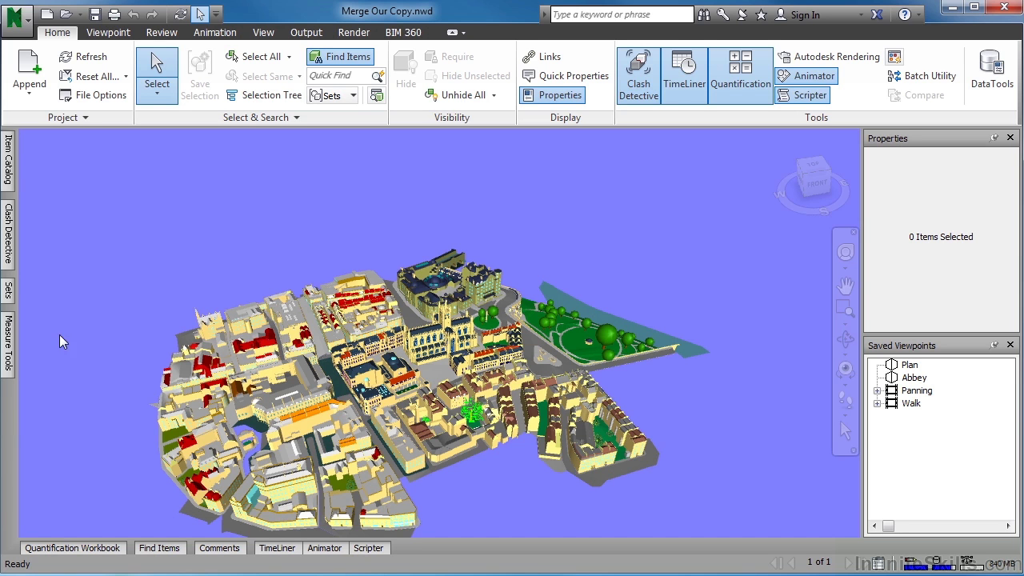
Show the Saved Viewpoints window and expand the Walk animation to list Frame0000 onward.
{"action": "left_click", "coordinate": [263, 33]}
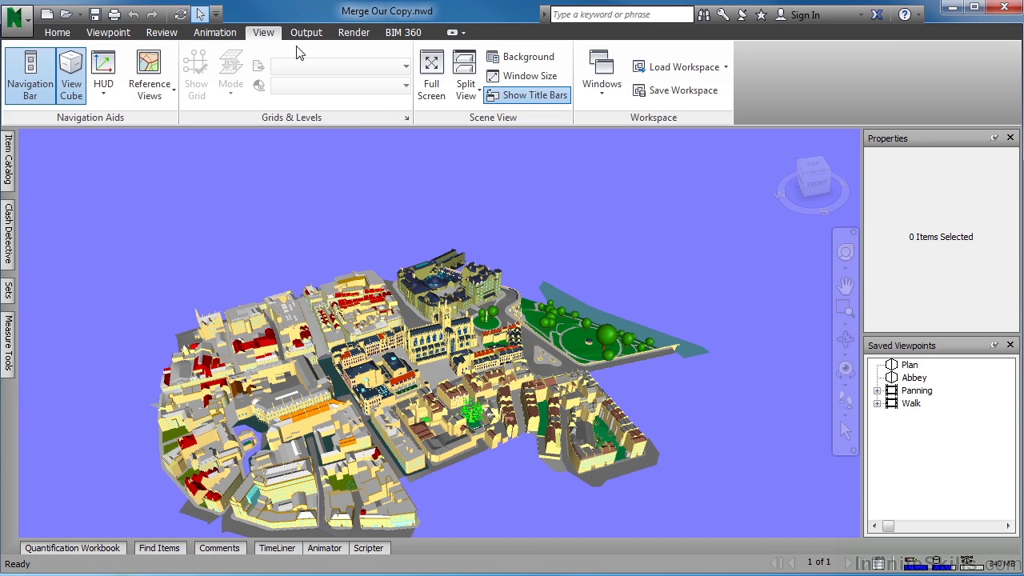
{"action": "left_click", "coordinate": [602, 80]}
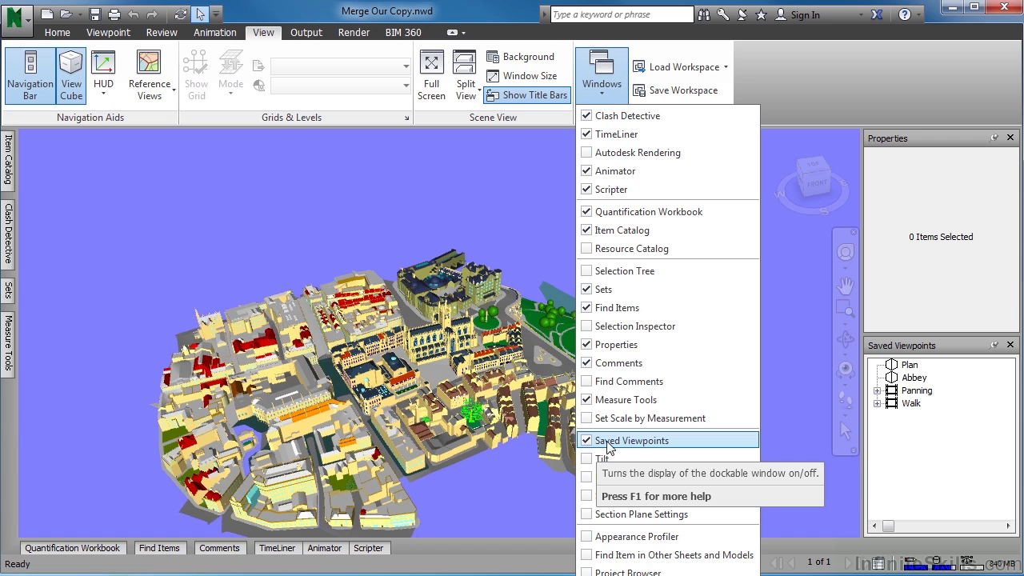
{"action": "left_click", "coordinate": [911, 474]}
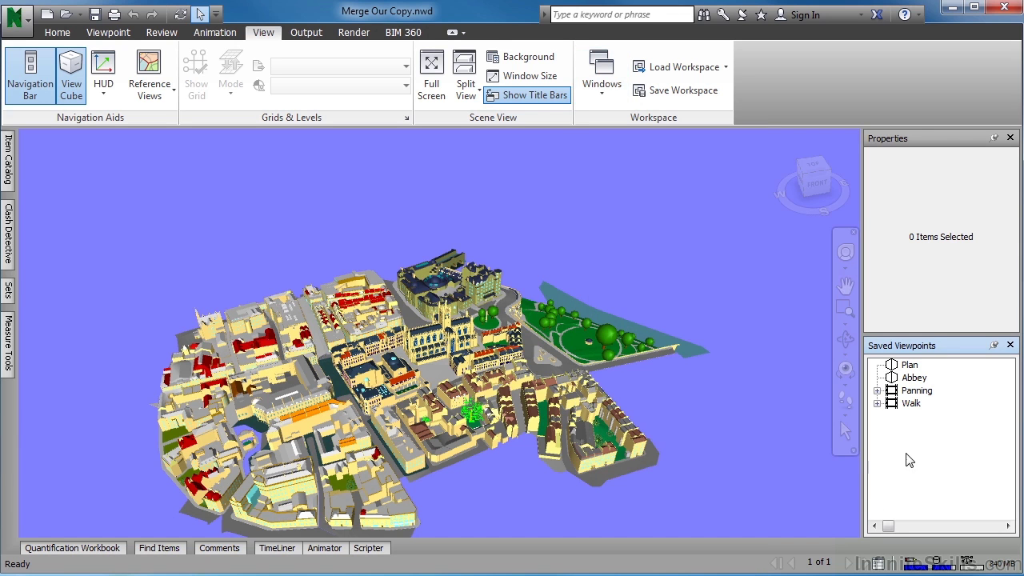
{"action": "left_click", "coordinate": [878, 403]}
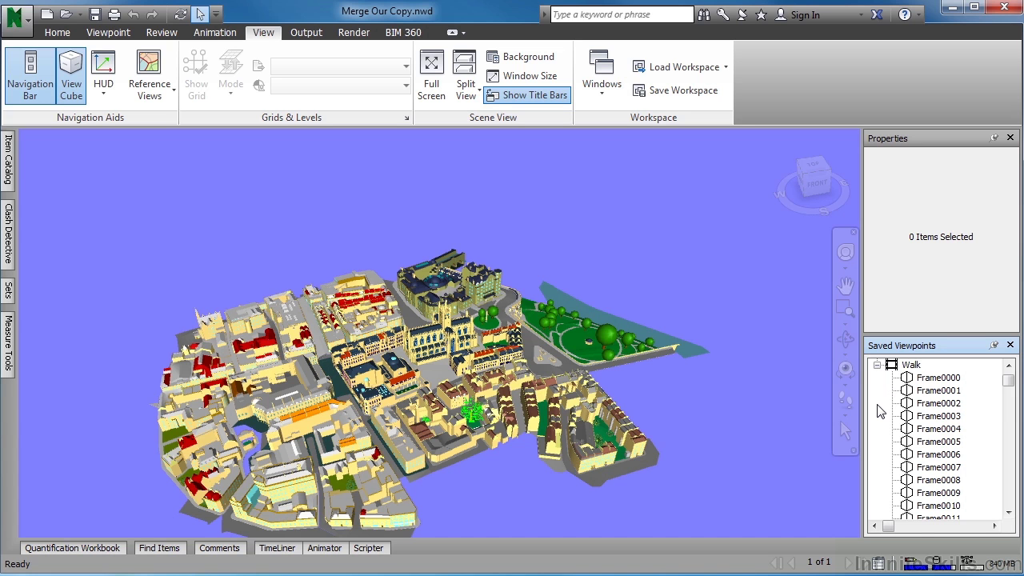
Save the Walk's Frame0001 street view as a new viewpoint named 'Merge Info'.
{"action": "left_click", "coordinate": [942, 392]}
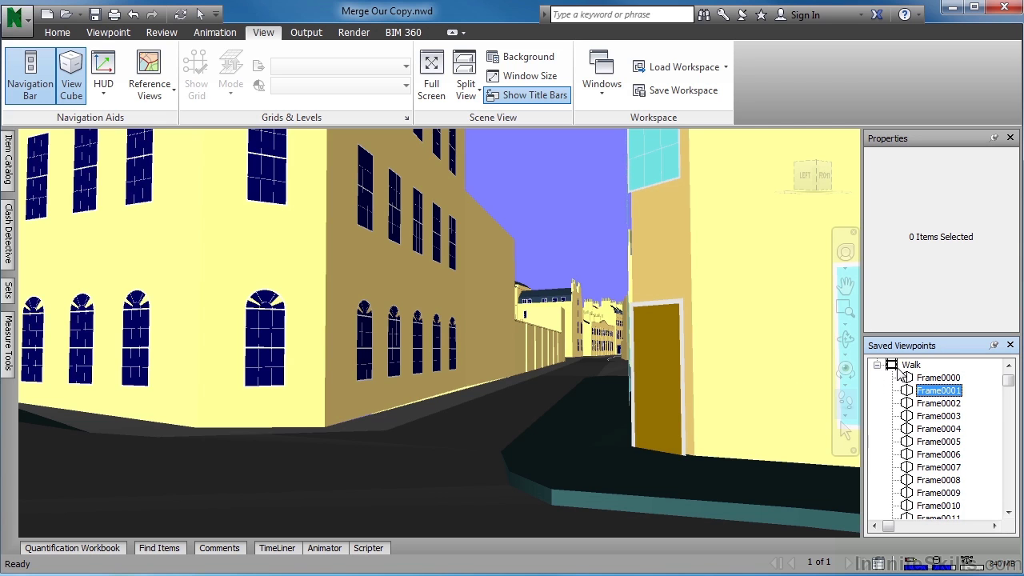
{"action": "left_click", "coordinate": [878, 364]}
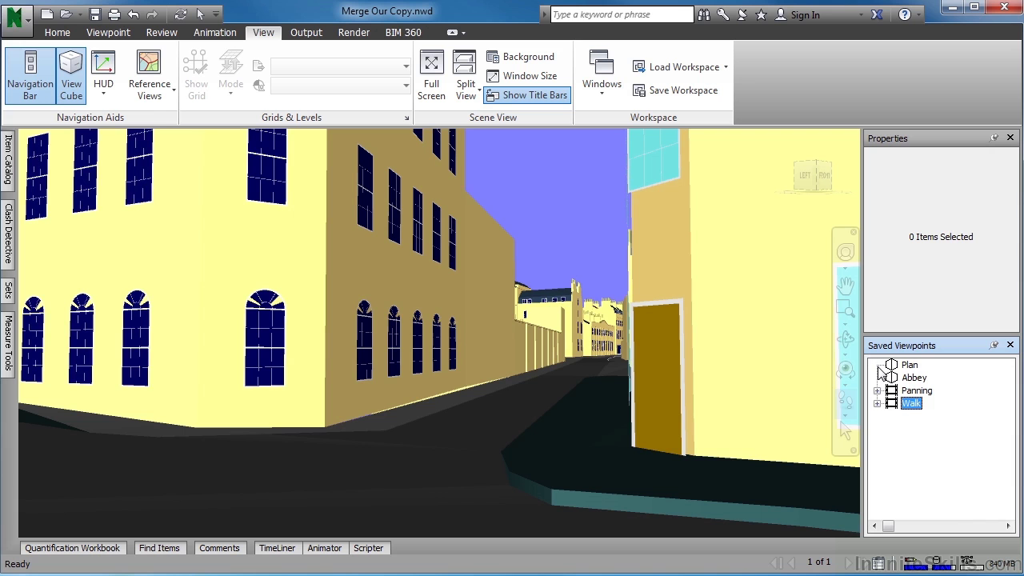
{"action": "right_click", "coordinate": [916, 442]}
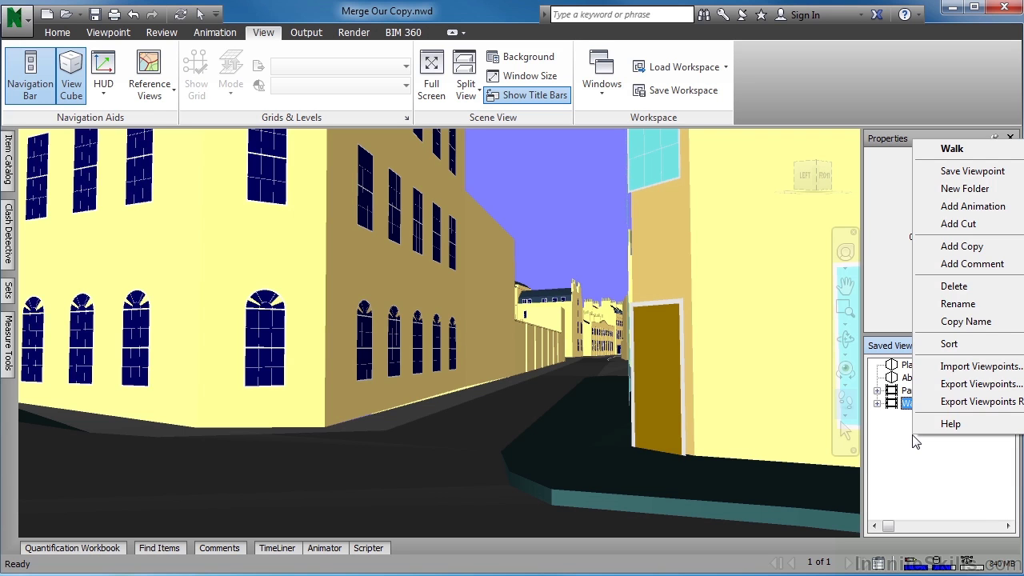
{"action": "left_click", "coordinate": [1003, 177]}
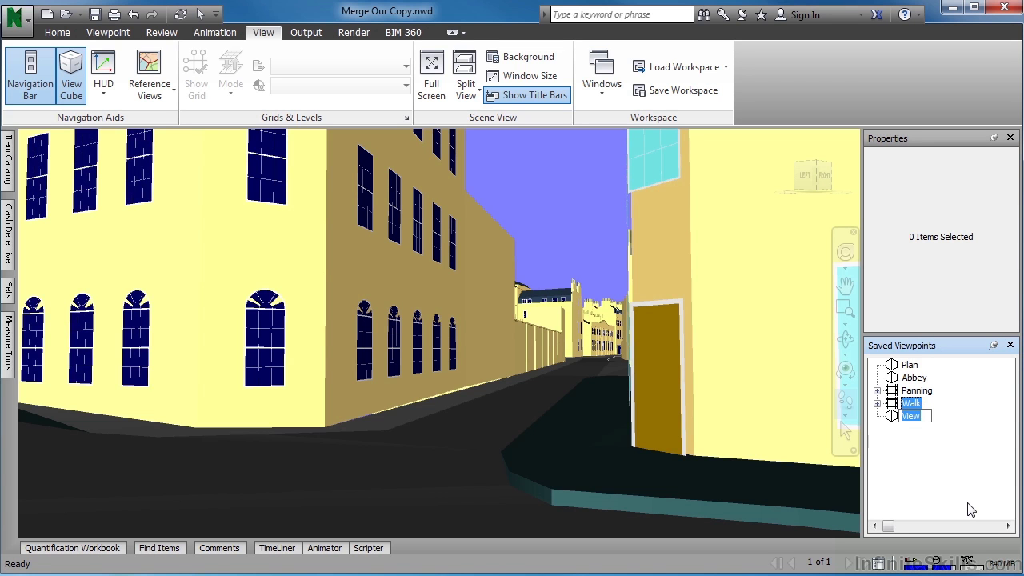
{"action": "type", "text": "Merge Info"}
{"action": "left_click", "coordinate": [504, 456]}
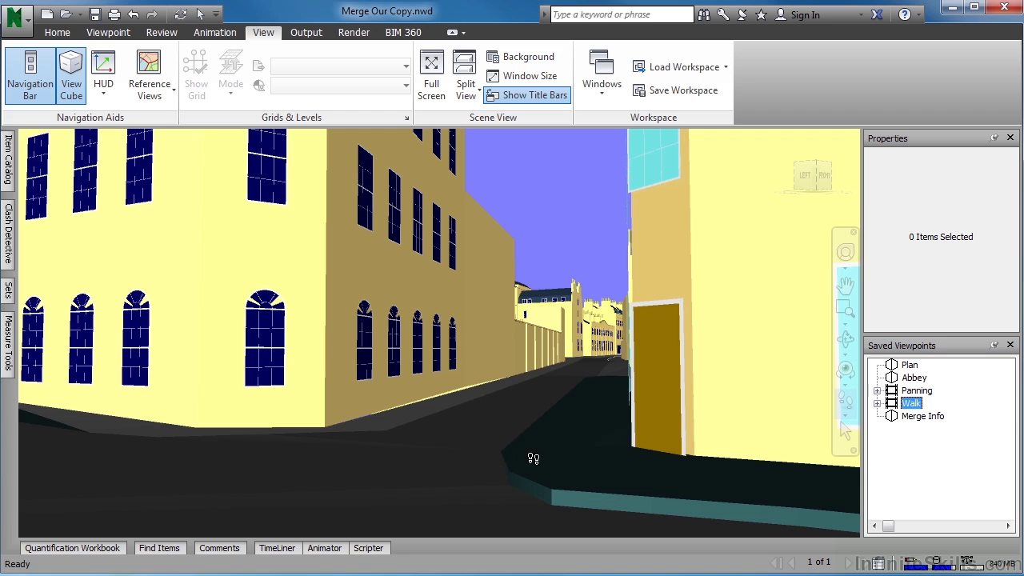
{"action": "left_click", "coordinate": [928, 419]}
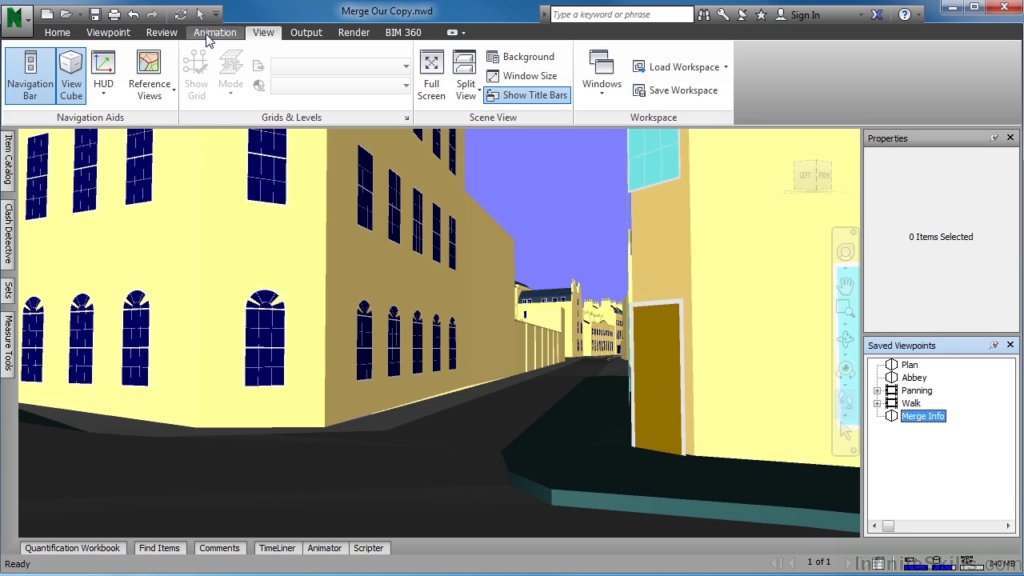
Add a 'Revise Door' text redline beside the door, then recheck it via Abbey and Merge Info.
{"action": "left_click", "coordinate": [167, 33]}
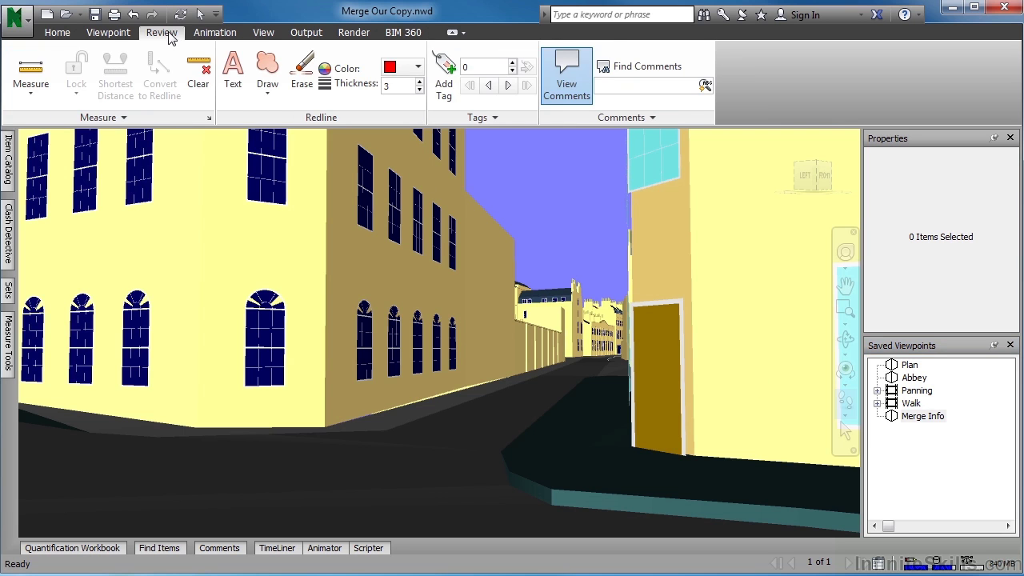
{"action": "left_click", "coordinate": [233, 80]}
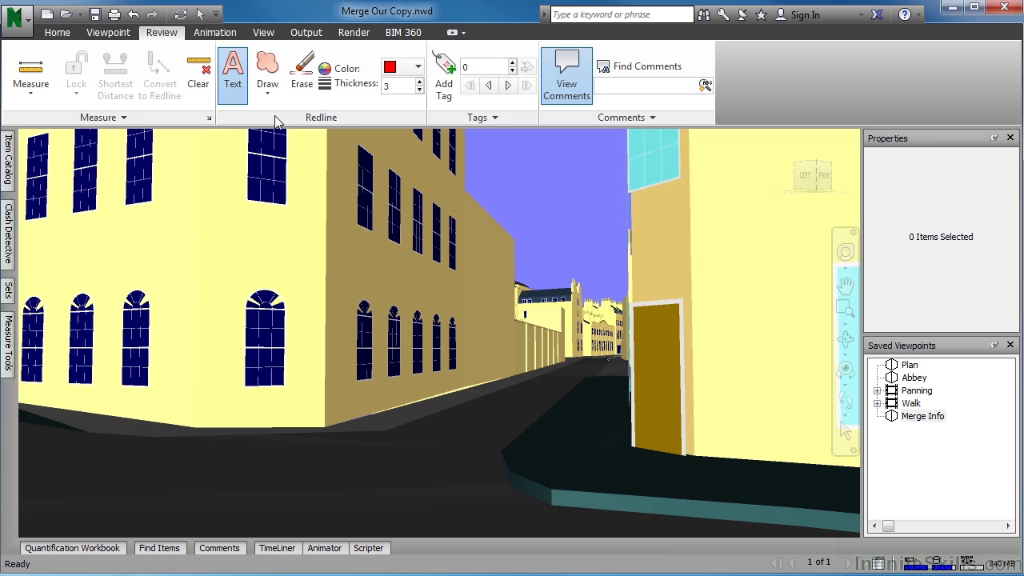
{"action": "left_click", "coordinate": [709, 344]}
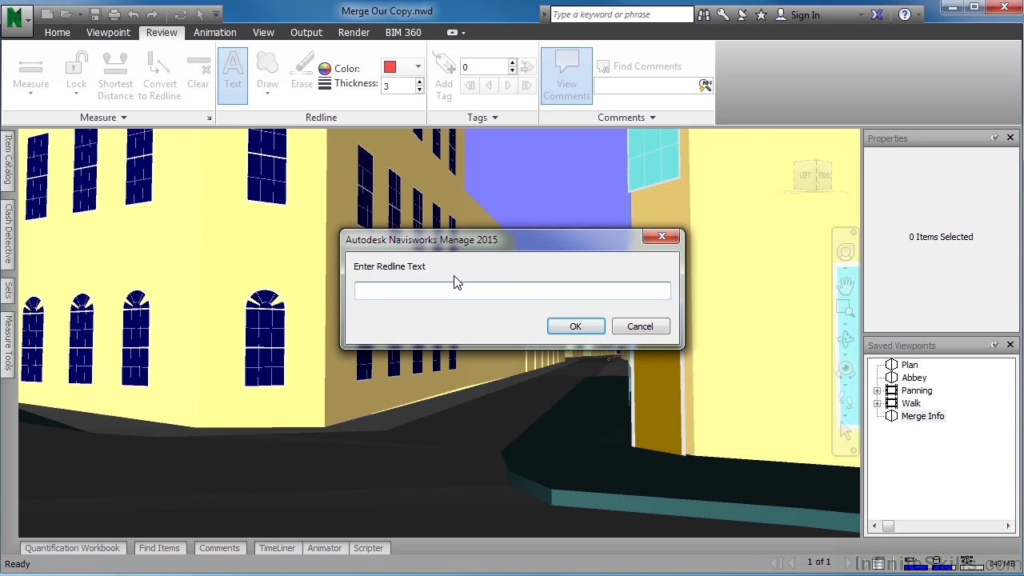
{"action": "type", "text": "Revise Door"}
{"action": "left_click", "coordinate": [584, 326]}
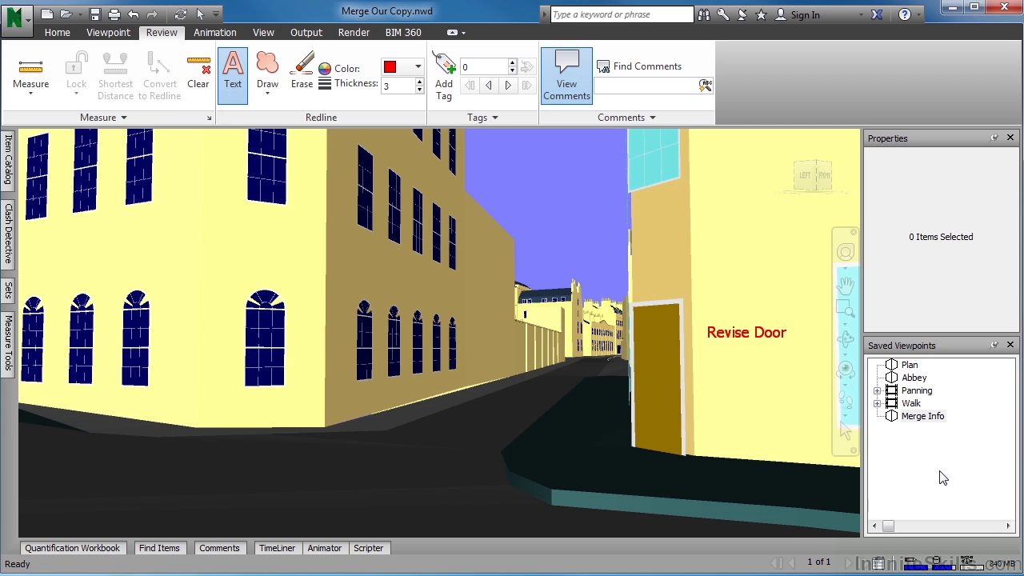
{"action": "left_click", "coordinate": [916, 379]}
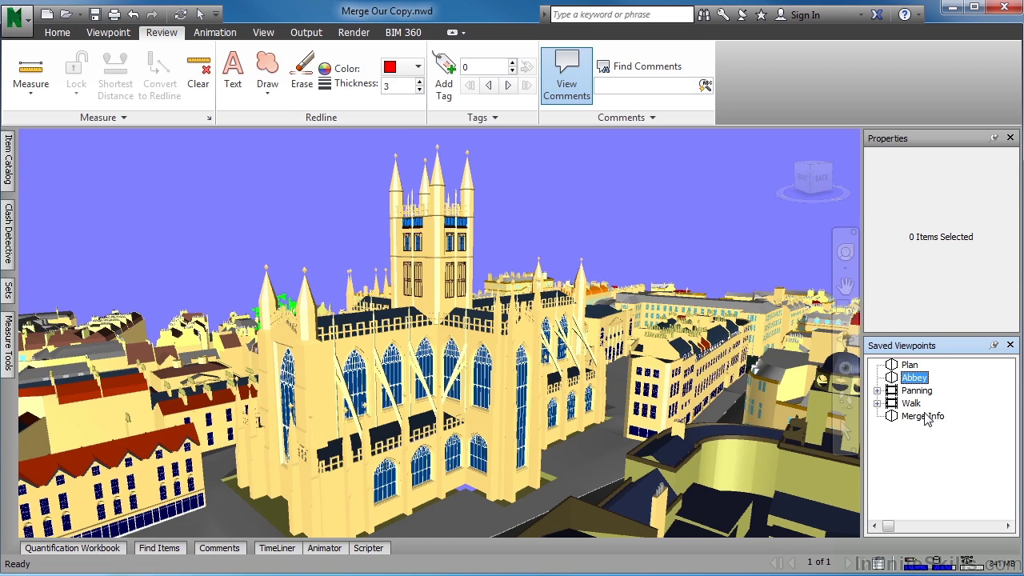
{"action": "left_click", "coordinate": [925, 417]}
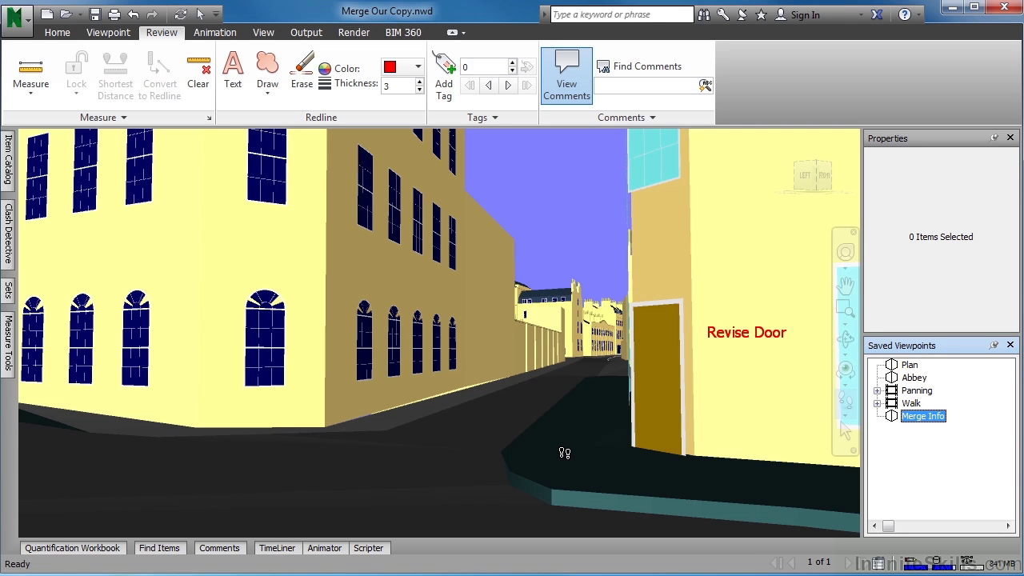
Save the model as the Navisworks File Set 'Export our copy.nwf'.
{"action": "left_click", "coordinate": [16, 19]}
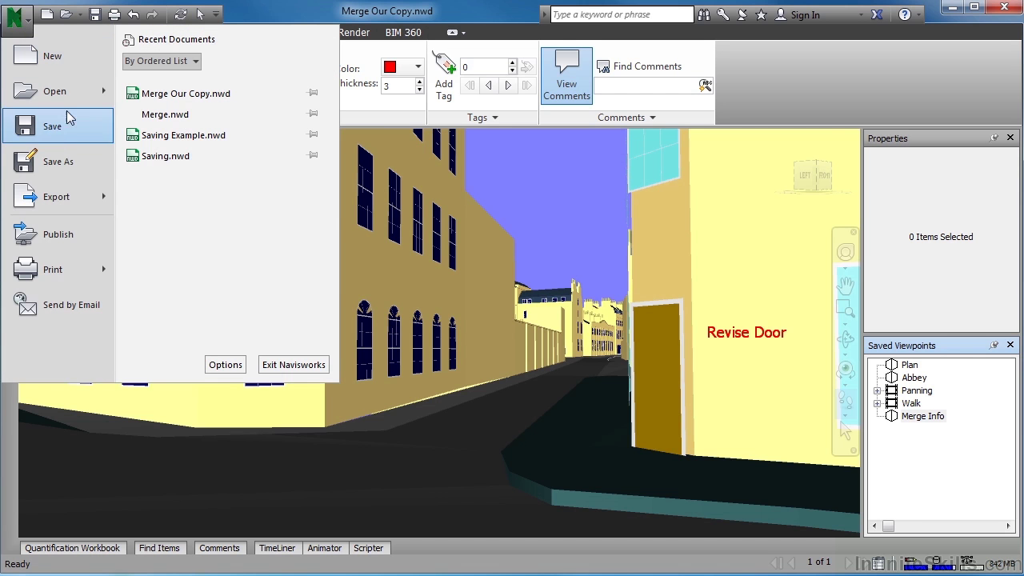
{"action": "left_click", "coordinate": [57, 162]}
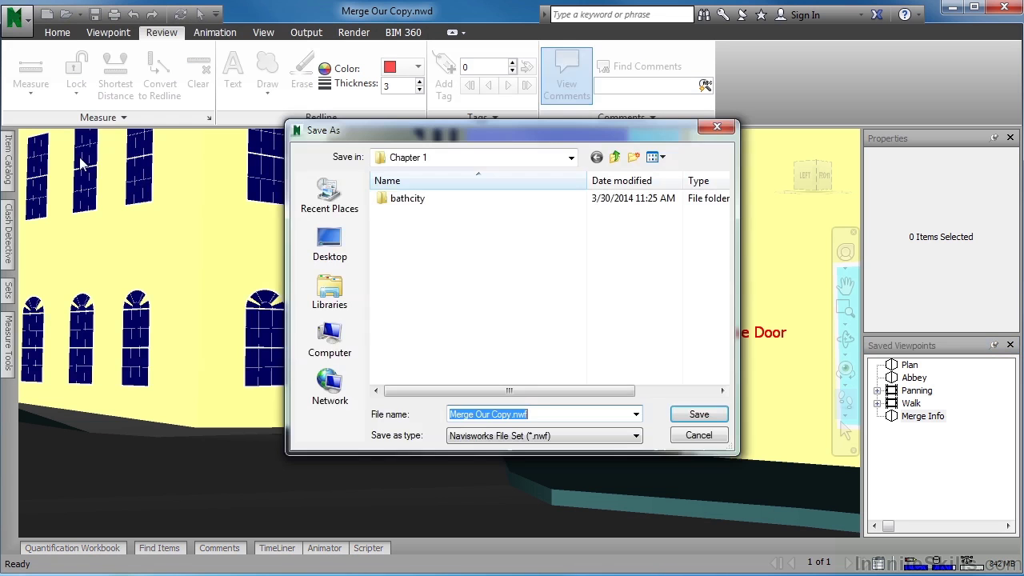
{"action": "left_click", "coordinate": [560, 436]}
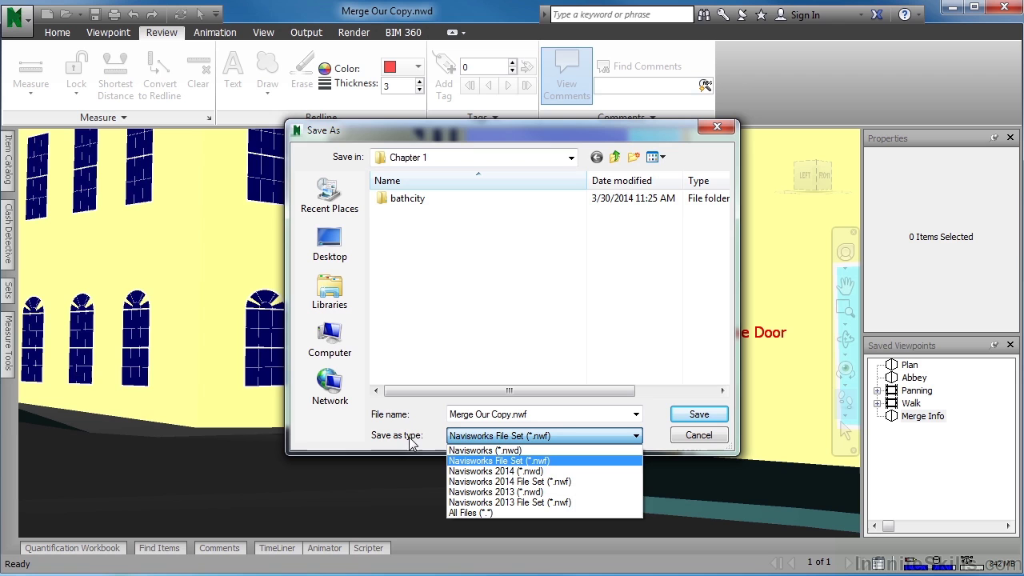
{"action": "left_click", "coordinate": [555, 466]}
{"action": "left_click_drag", "start_coordinate": [509, 413], "coordinate": [438, 410]}
{"action": "type", "text": "Expor"}
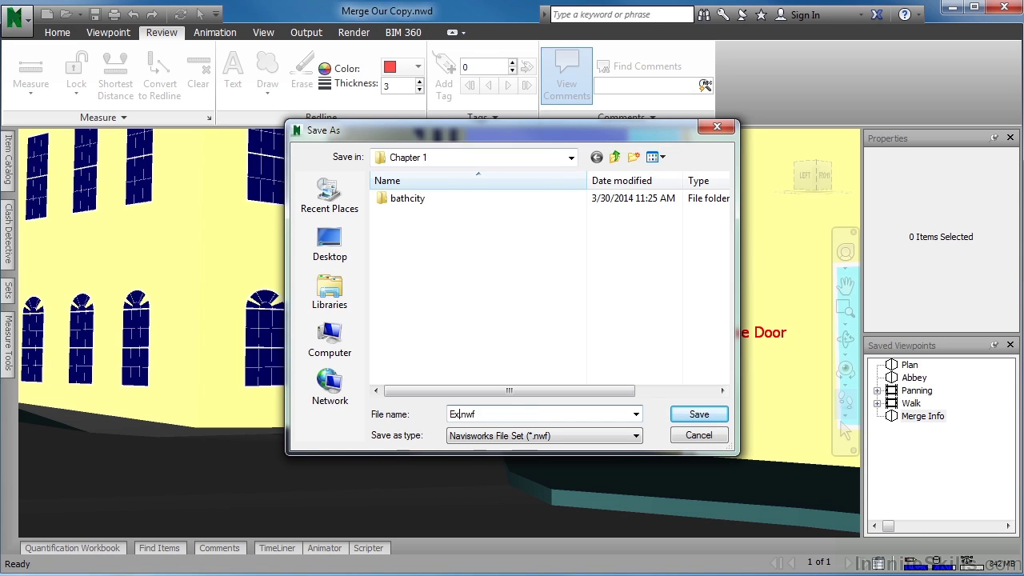
{"action": "type", "text": "t our copy"}
{"action": "left_click", "coordinate": [715, 416]}
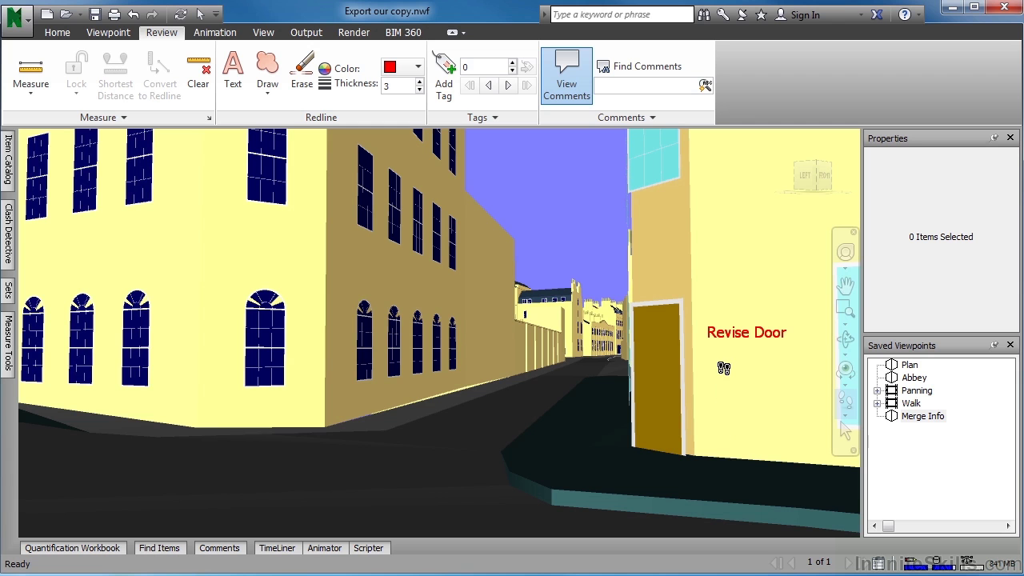
Open Merge Their Copy.nwd, filtering the file list to Navisworks (*.nwd) files.
{"action": "left_click", "coordinate": [26, 30]}
{"action": "left_click", "coordinate": [61, 96]}
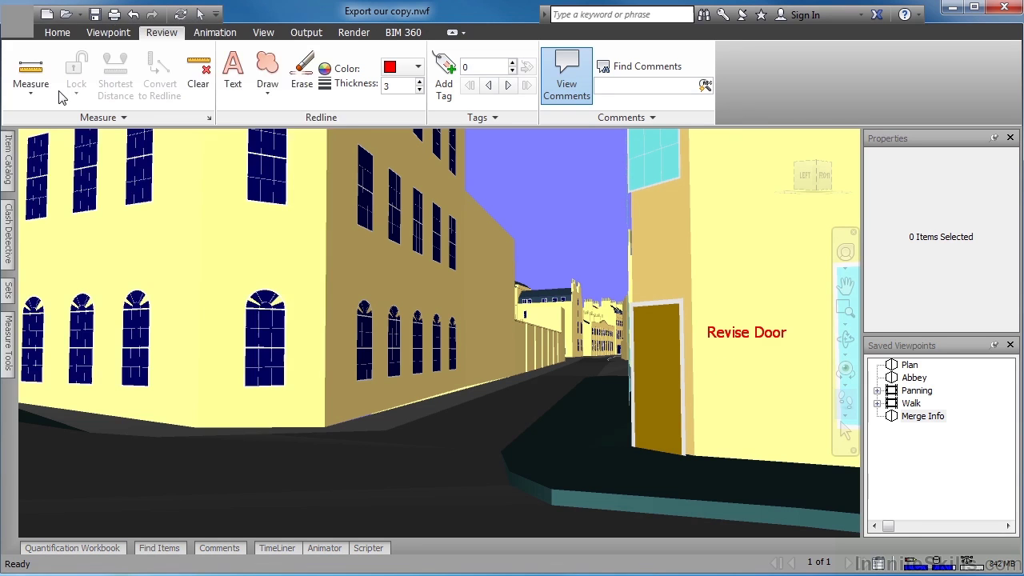
{"action": "left_click", "coordinate": [610, 435]}
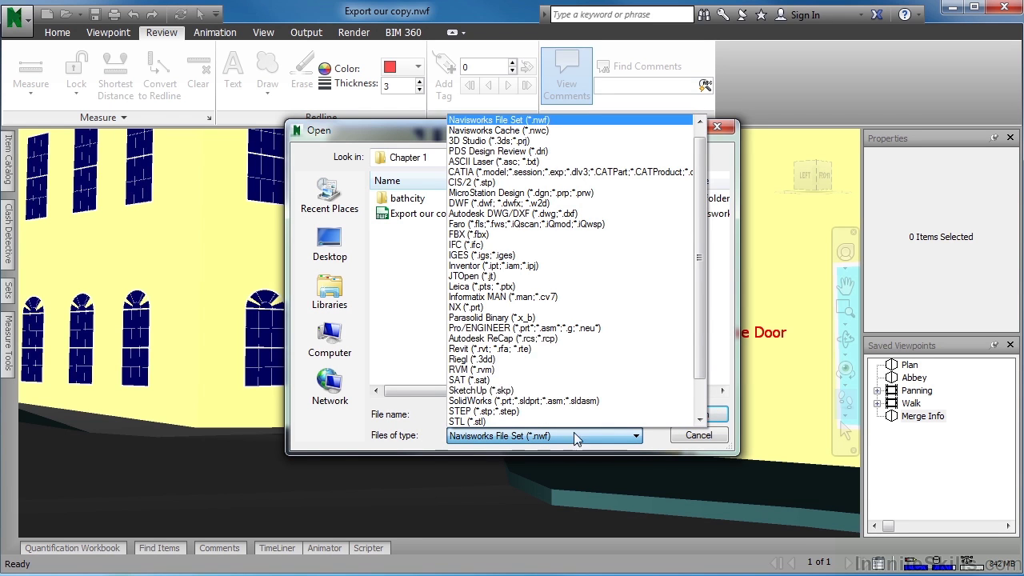
{"action": "scroll", "coordinate": [700, 289], "scroll_direction": "up", "scroll_amount": 1}
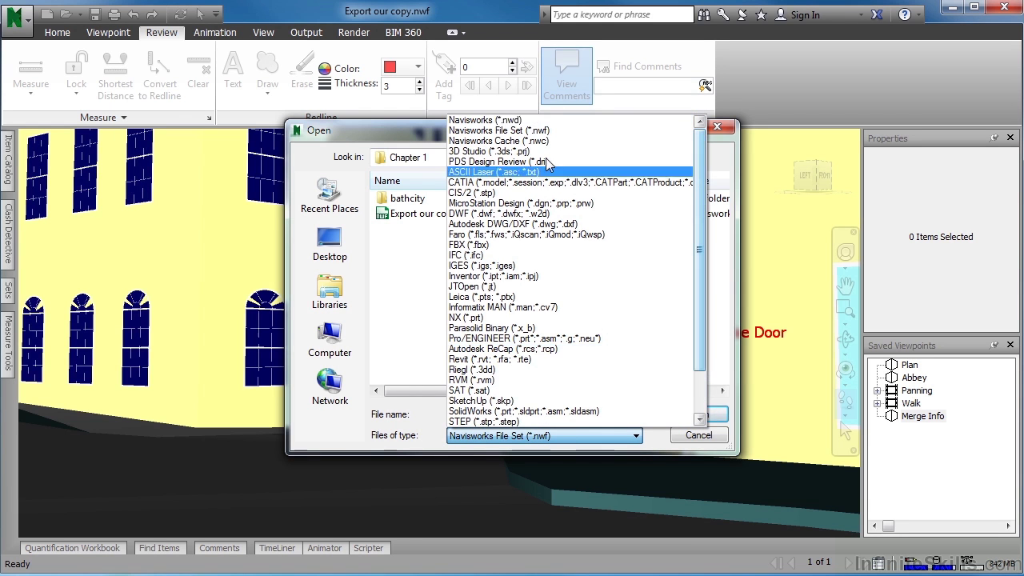
{"action": "left_click", "coordinate": [498, 122]}
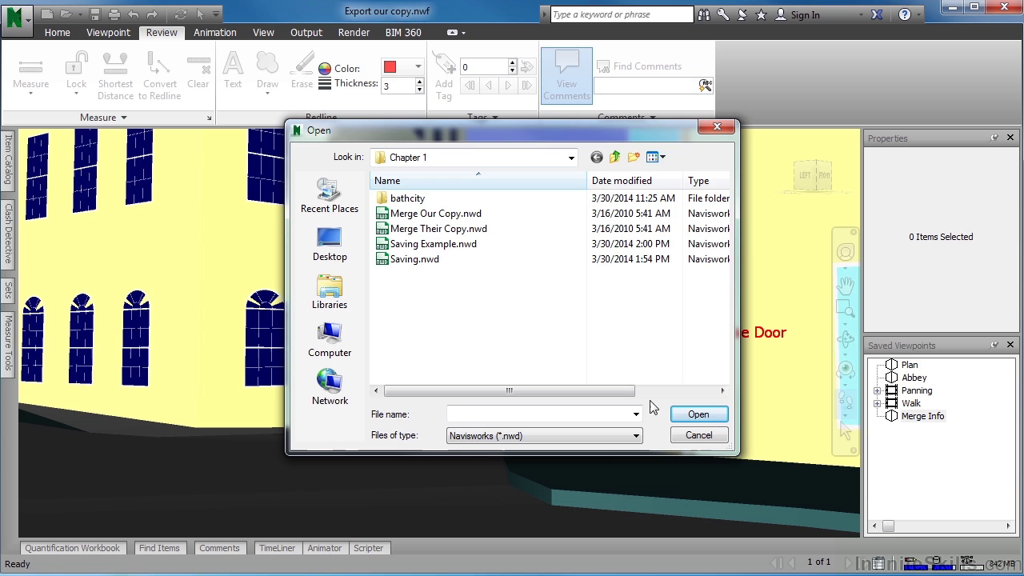
{"action": "left_click", "coordinate": [439, 231]}
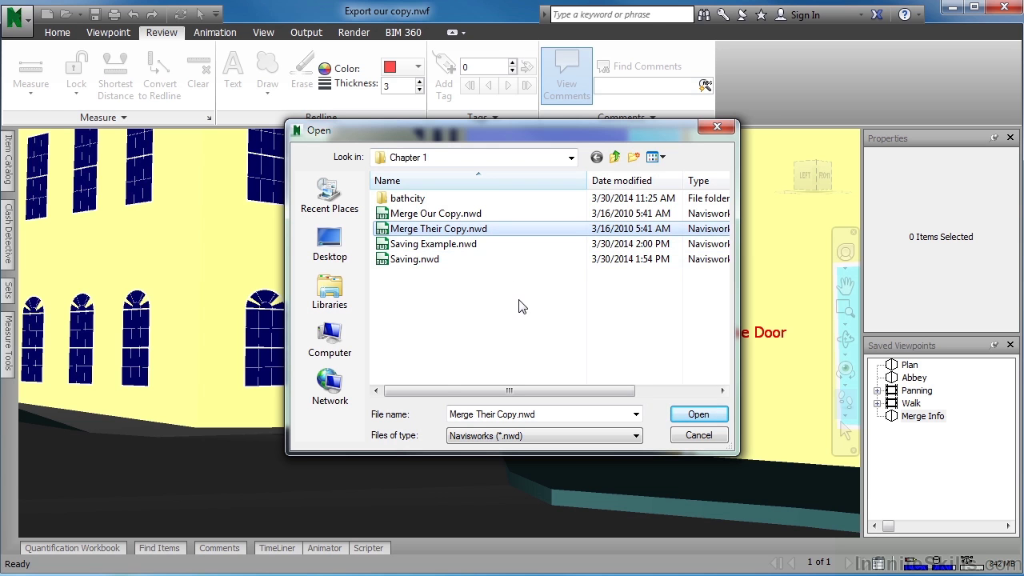
{"action": "left_click", "coordinate": [693, 417]}
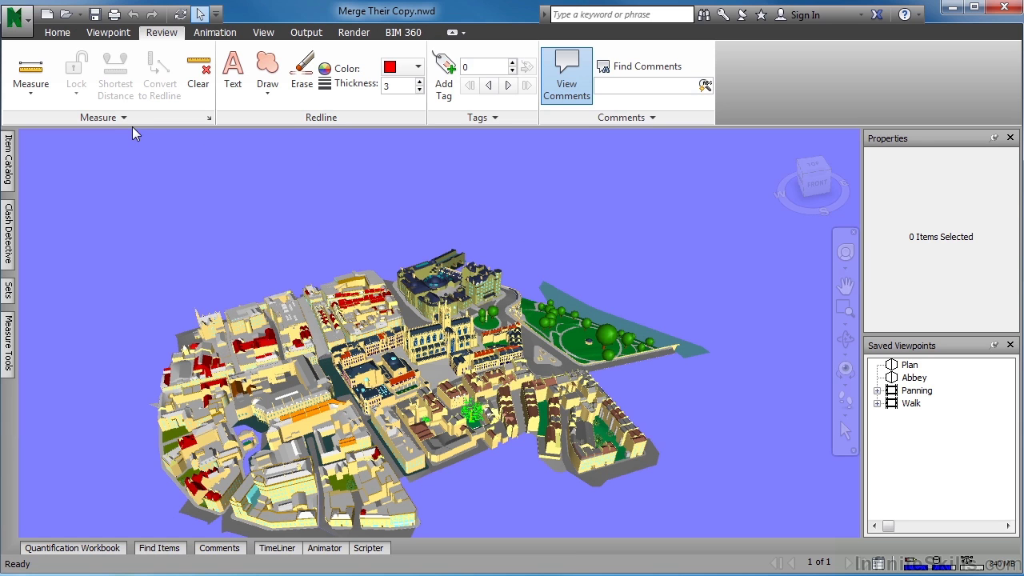
Merge Export our copy.nwf into the open model using Append > Merge with NWF file type.
{"action": "left_click", "coordinate": [59, 34]}
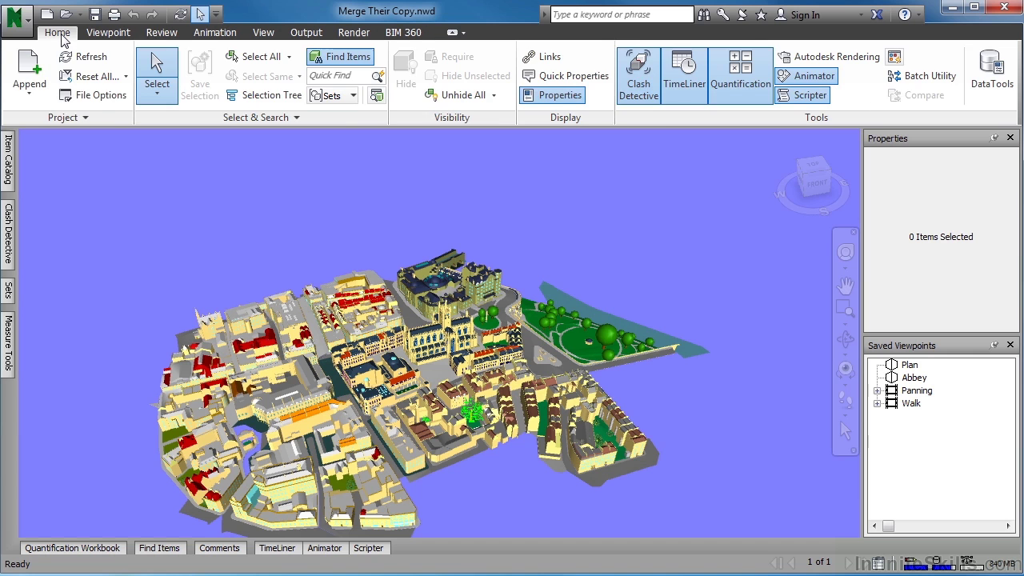
{"action": "left_click", "coordinate": [30, 95]}
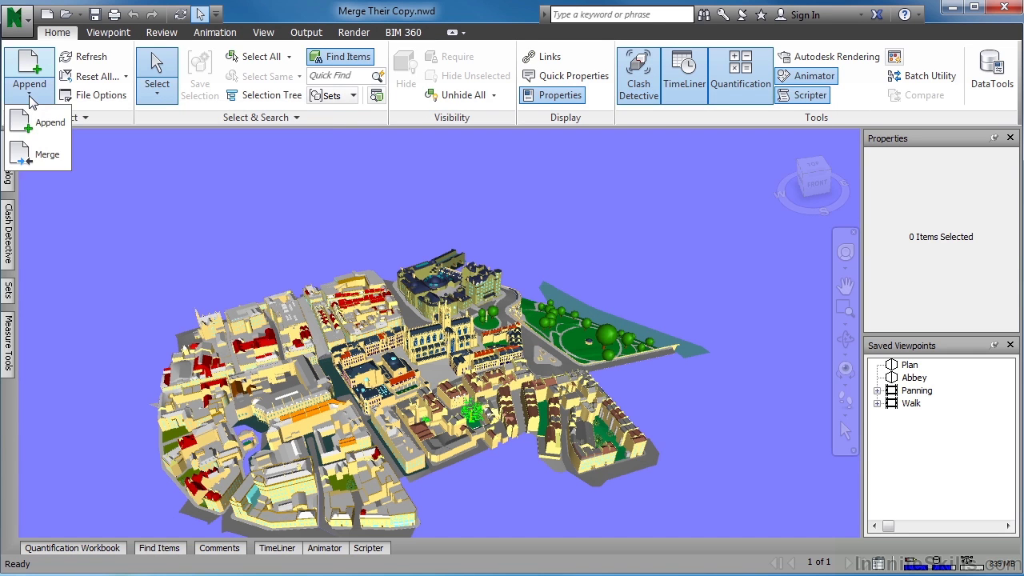
{"action": "left_click", "coordinate": [45, 164]}
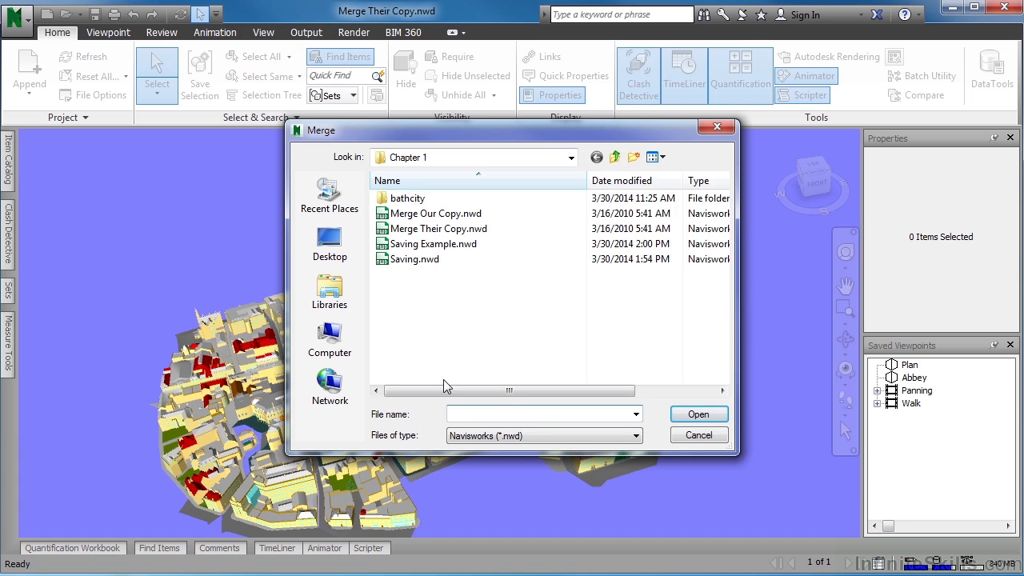
{"action": "left_click", "coordinate": [541, 433]}
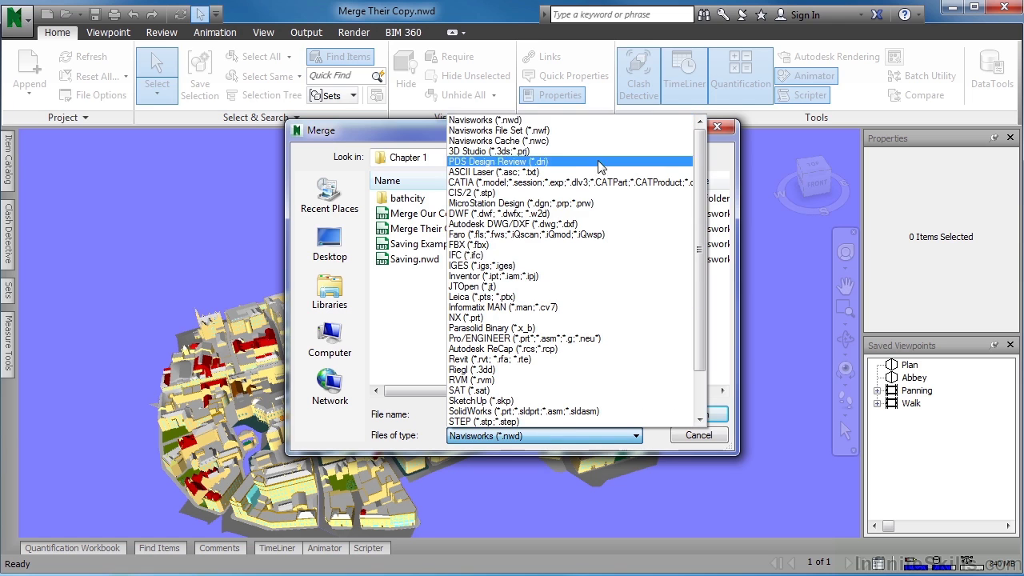
{"action": "left_click", "coordinate": [559, 132]}
{"action": "left_click", "coordinate": [446, 215]}
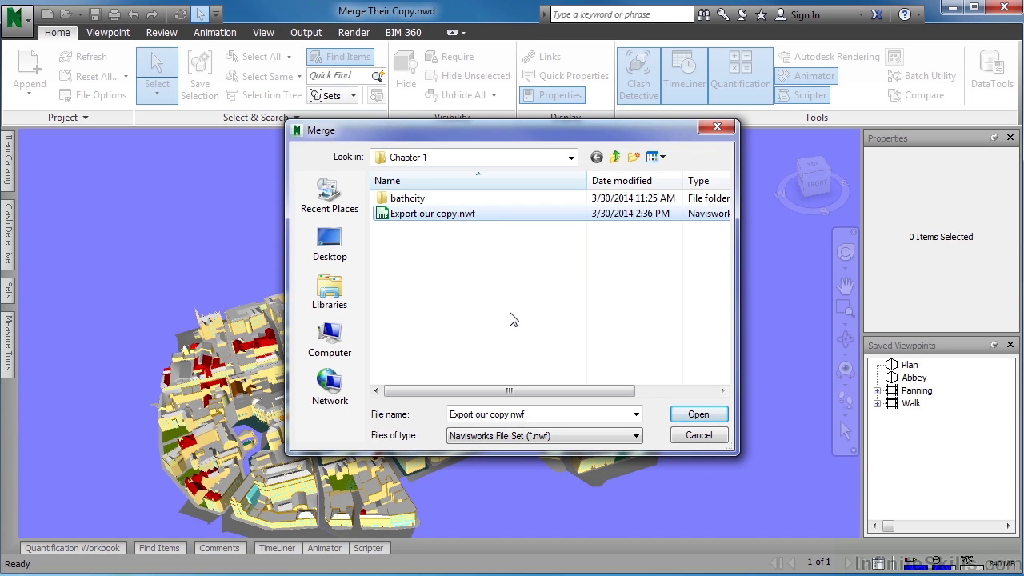
{"action": "left_click", "coordinate": [698, 417]}
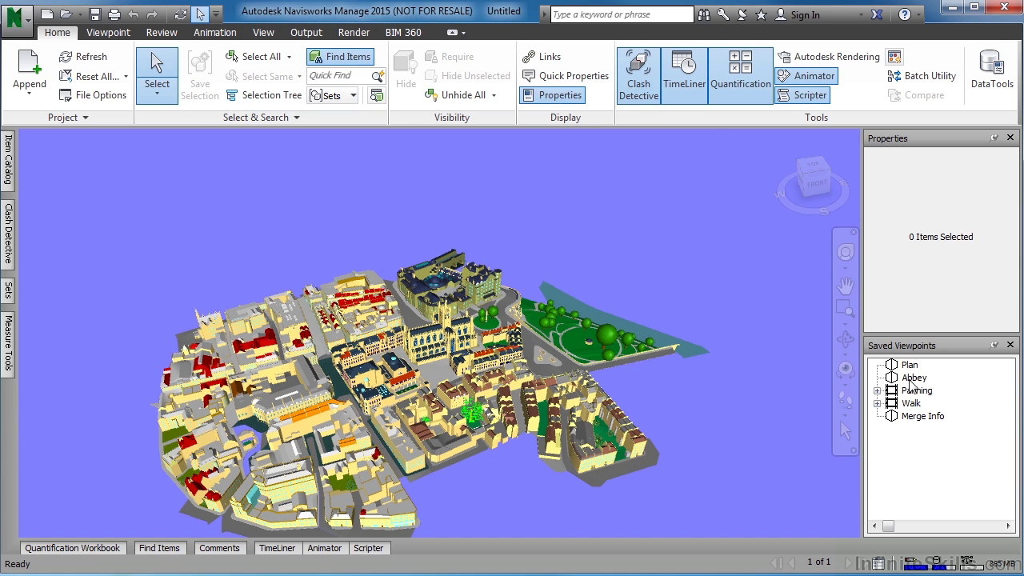
View the merged Merge Info viewpoint showing the red 'Revise Door' redline.
{"action": "left_click", "coordinate": [919, 421]}
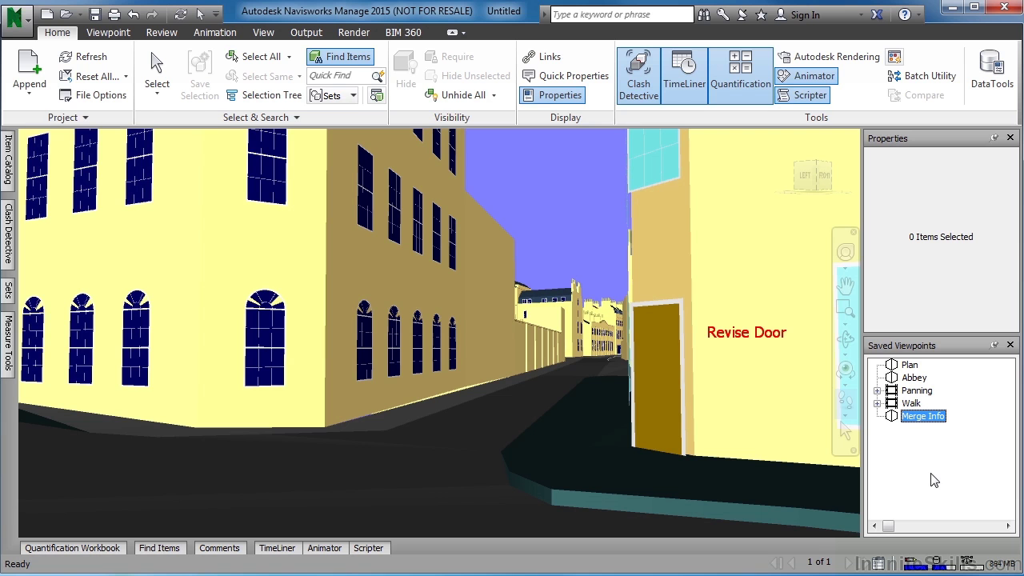
{"action": "left_click", "coordinate": [28, 88]}
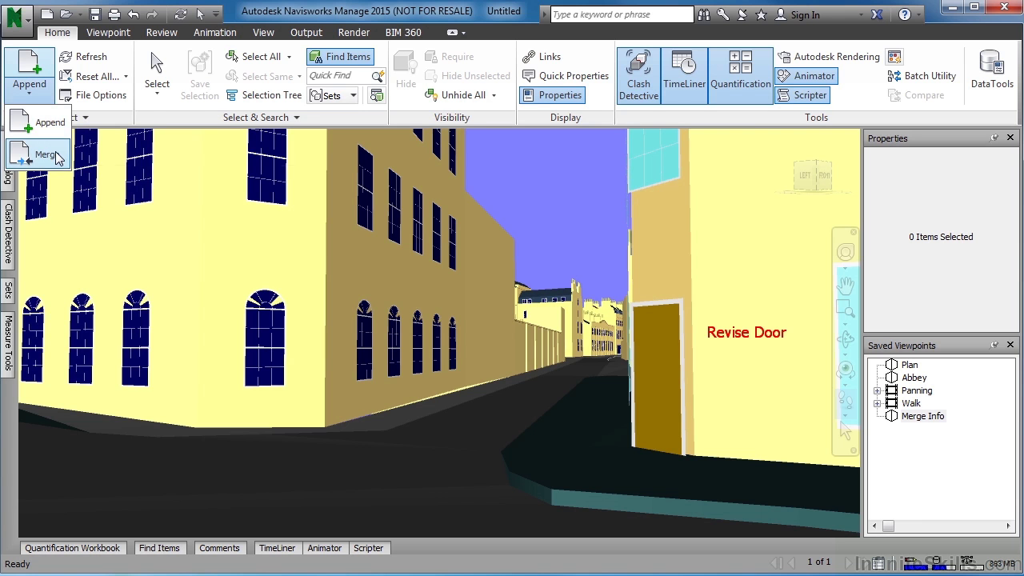